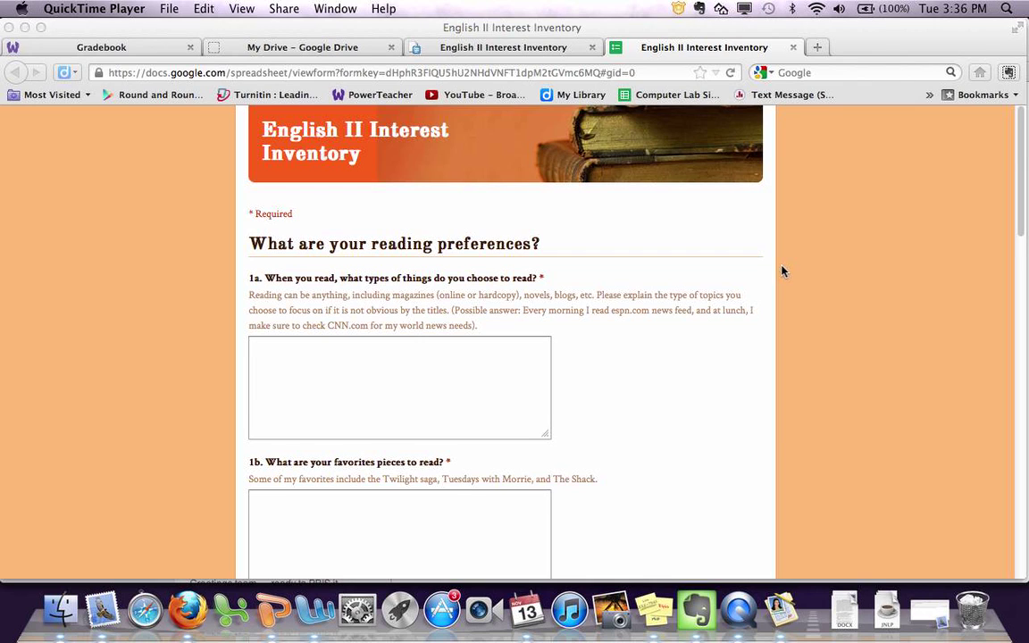
# Look through the existing English II Interest Inventory form from its reading questions down to the end
pyautogui.scroll(-1, 782, 272)
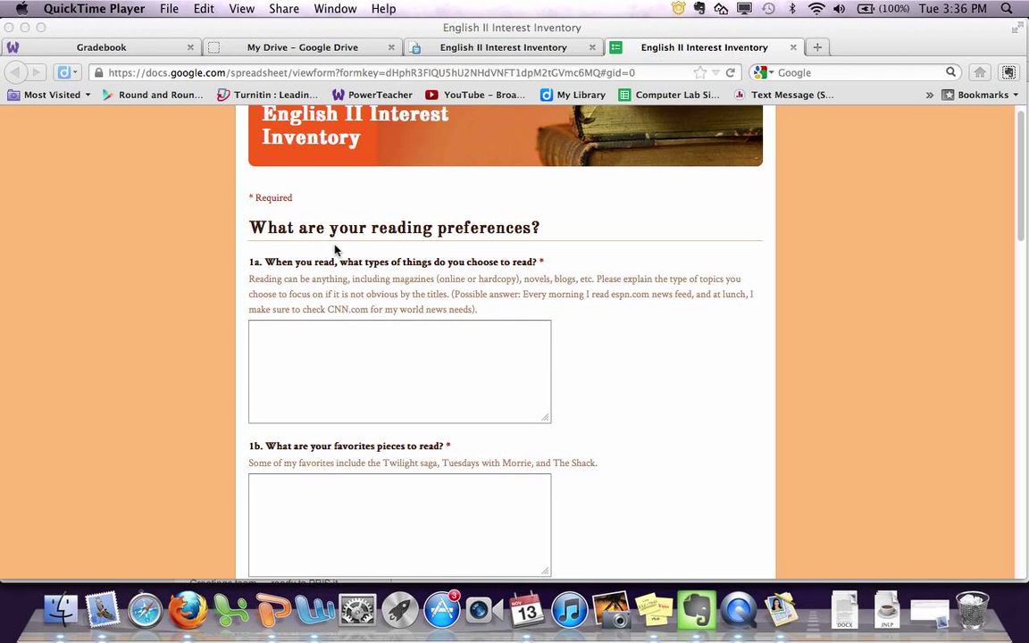
pyautogui.scroll(-1, 330, 258)
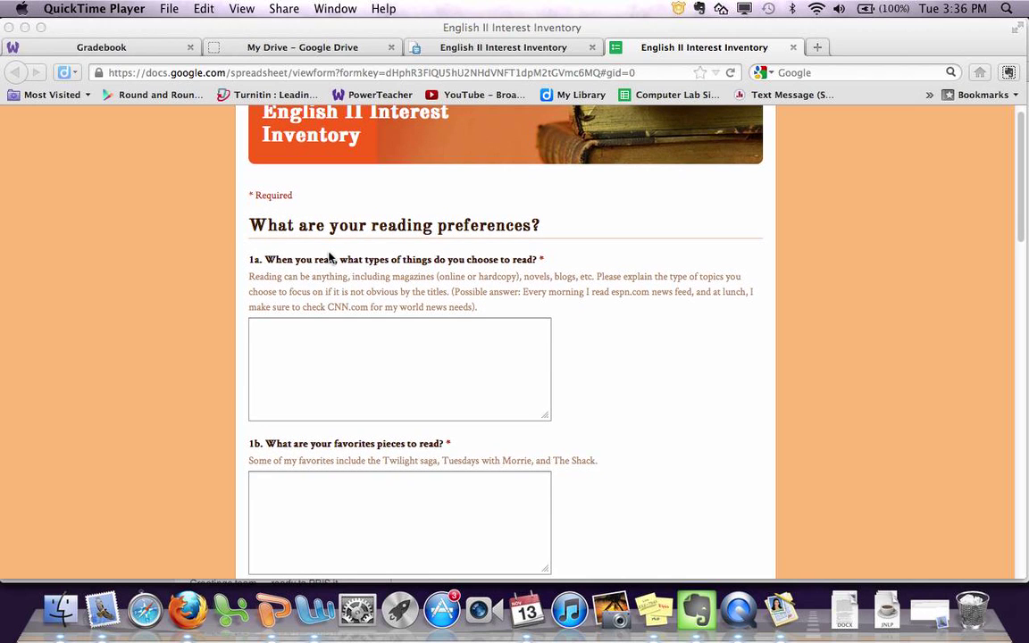
pyautogui.scroll(1, 329, 258)
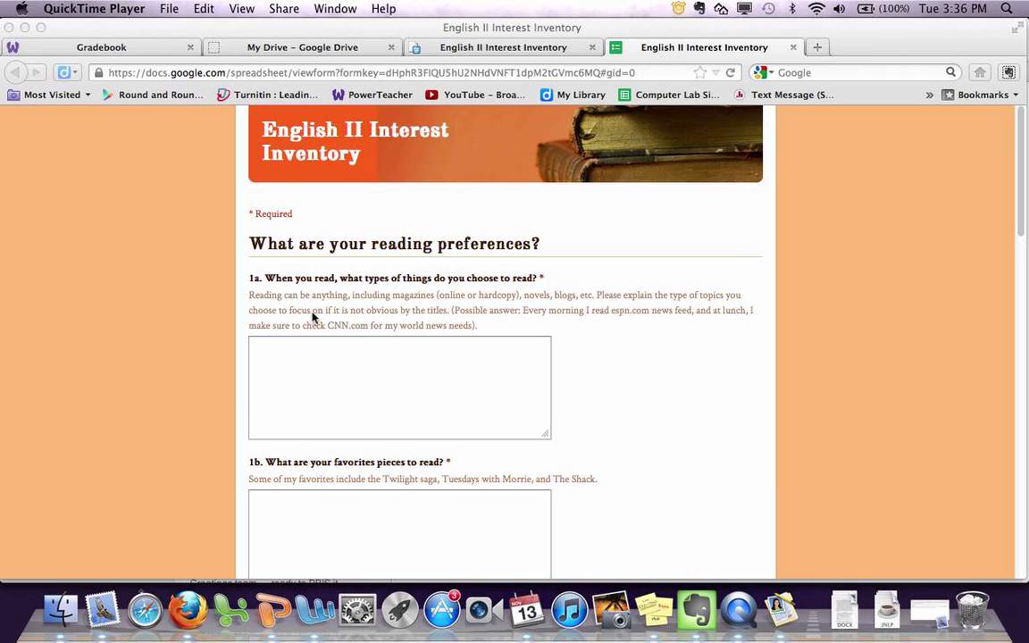
pyautogui.scroll(-5, 312, 316)
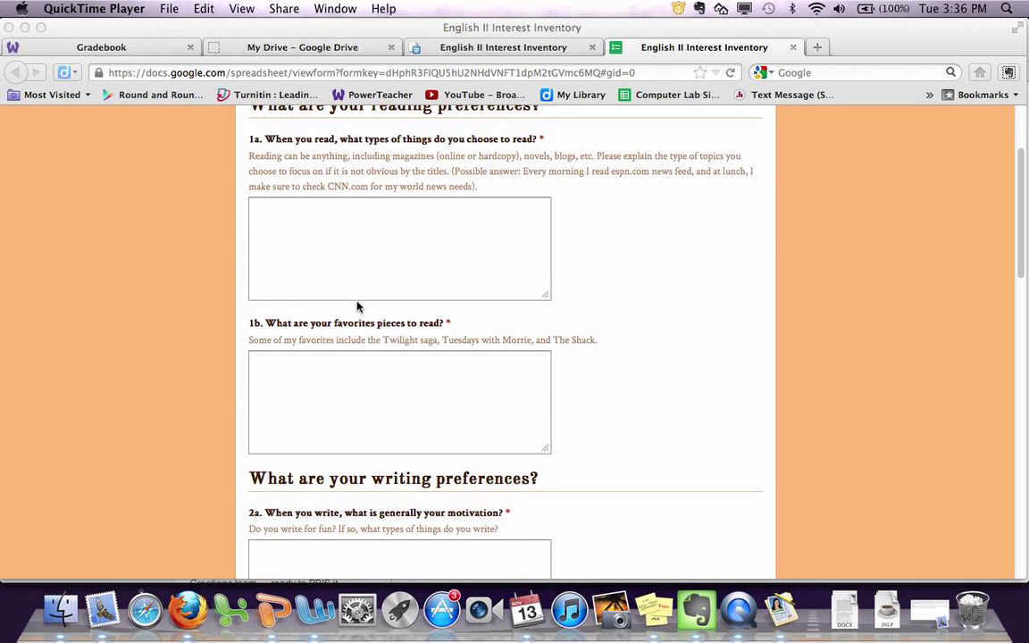
pyautogui.scroll(-15, 358, 306)
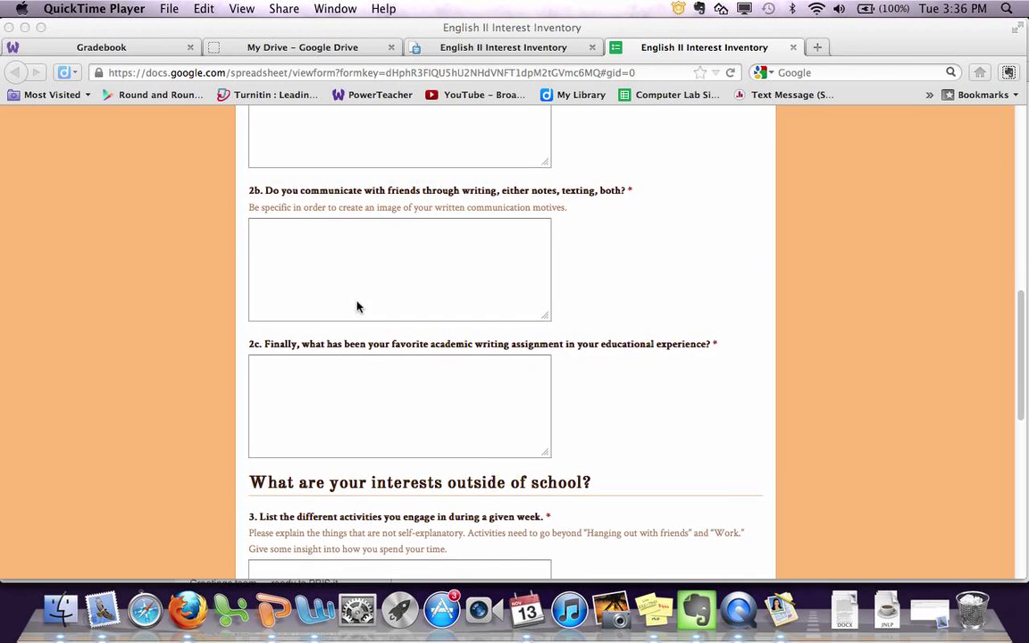
pyautogui.scroll(-15, 358, 306)
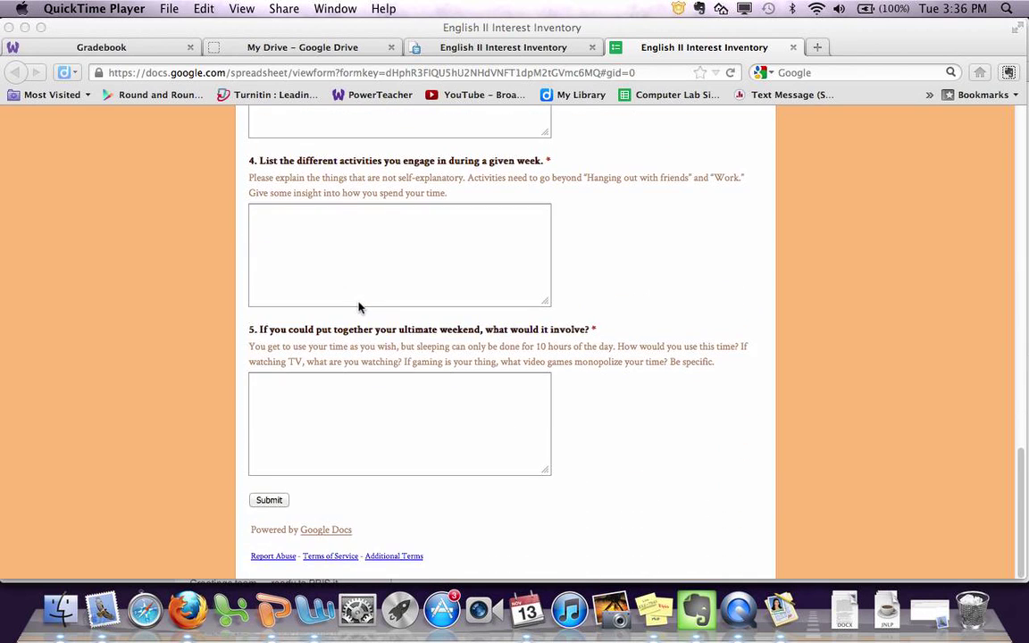
pyautogui.scroll(20, 359, 308)
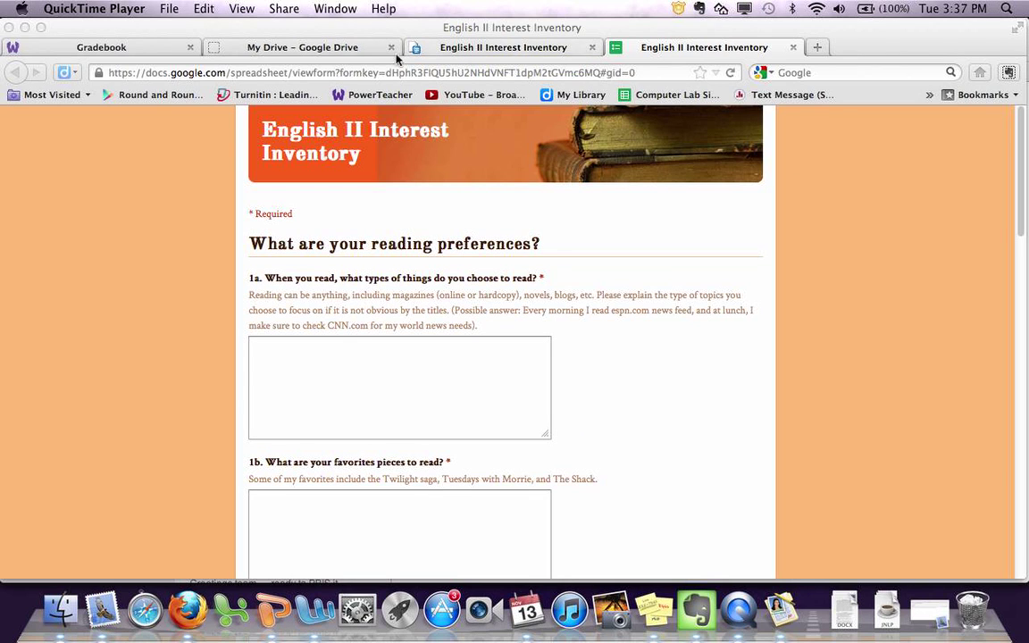
# Switch to Google Drive and load drive.google.com to show the My Drive file list
pyautogui.click(342, 52)
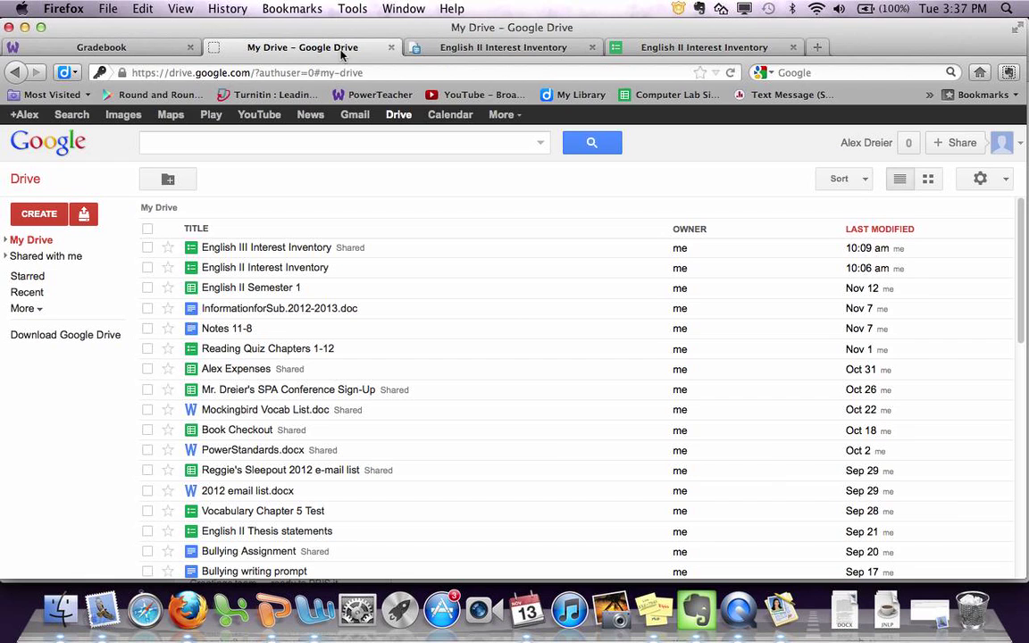
pyautogui.click(222, 68)
pyautogui.write('drive.googl')
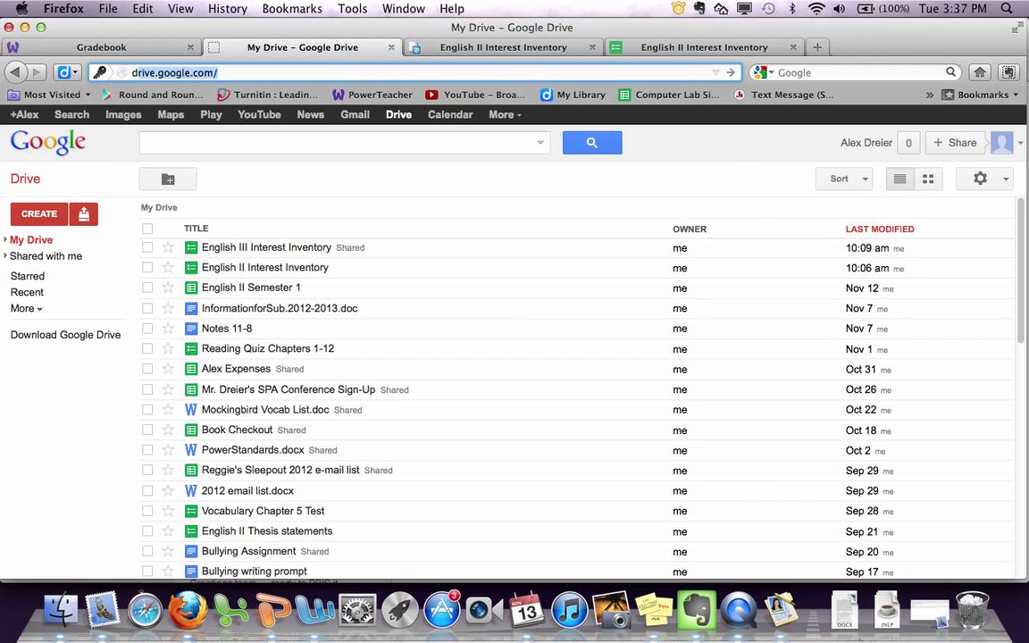
pyautogui.write('e')
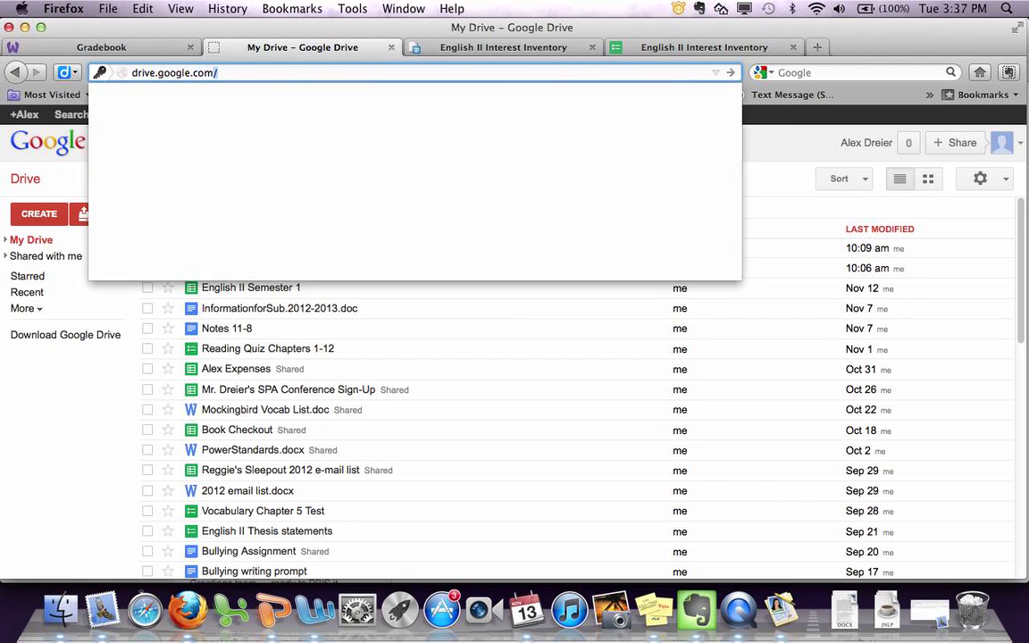
pyautogui.press('Return')
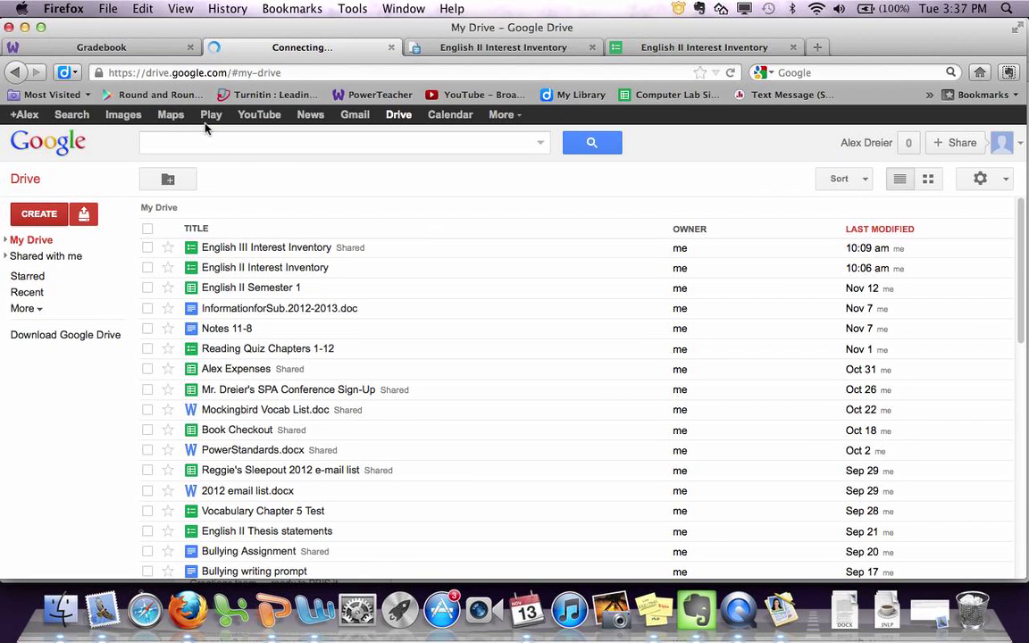
pyautogui.press('ctrl+super+Escape')
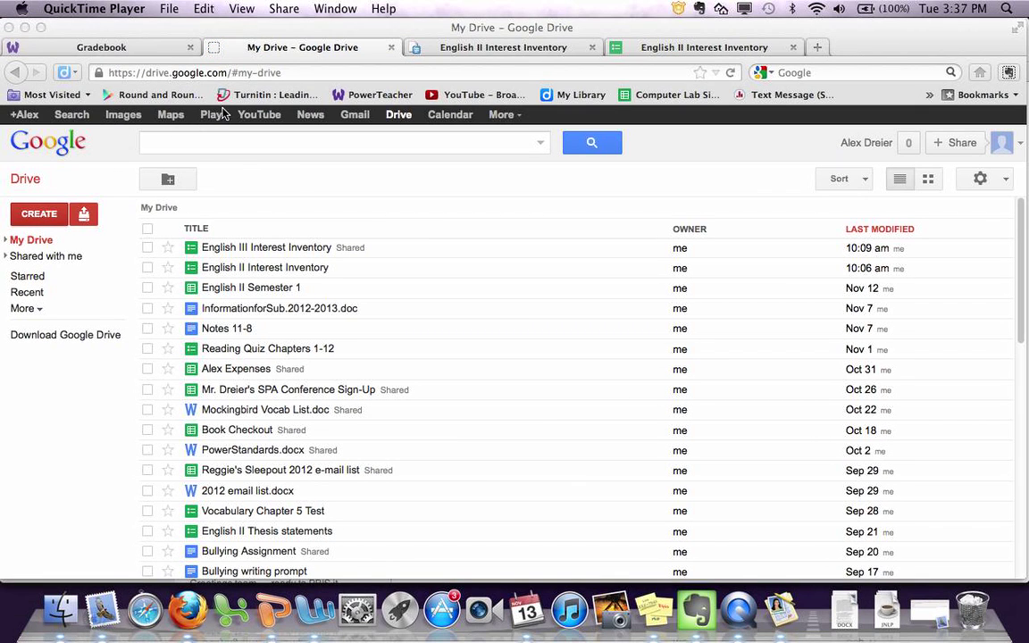
# Create a new blank form in Google Drive
pyautogui.click(49, 223)
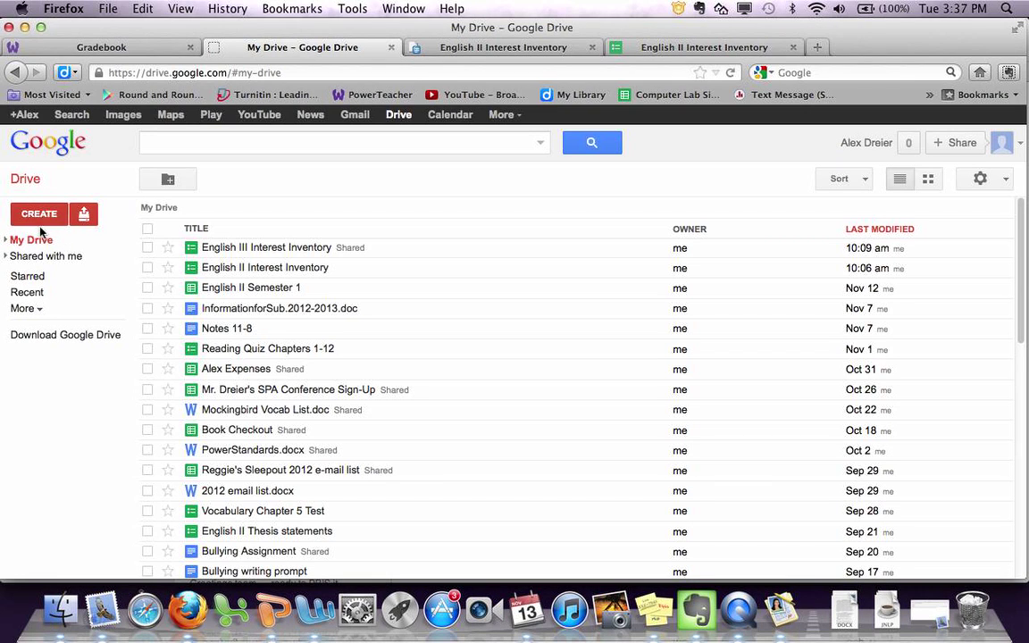
pyautogui.click(42, 215)
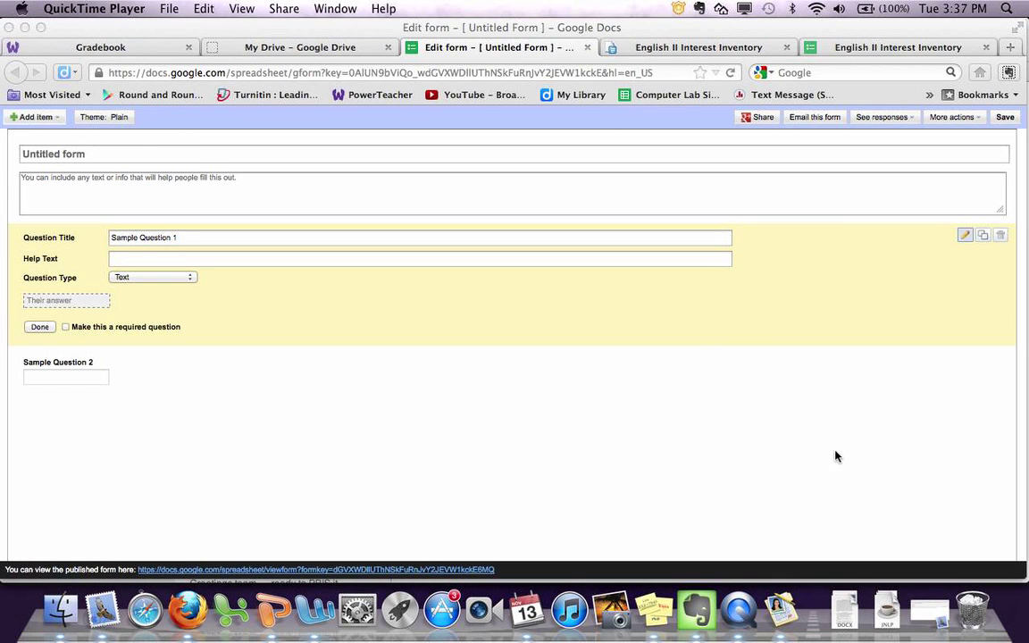
pyautogui.click(181, 133)
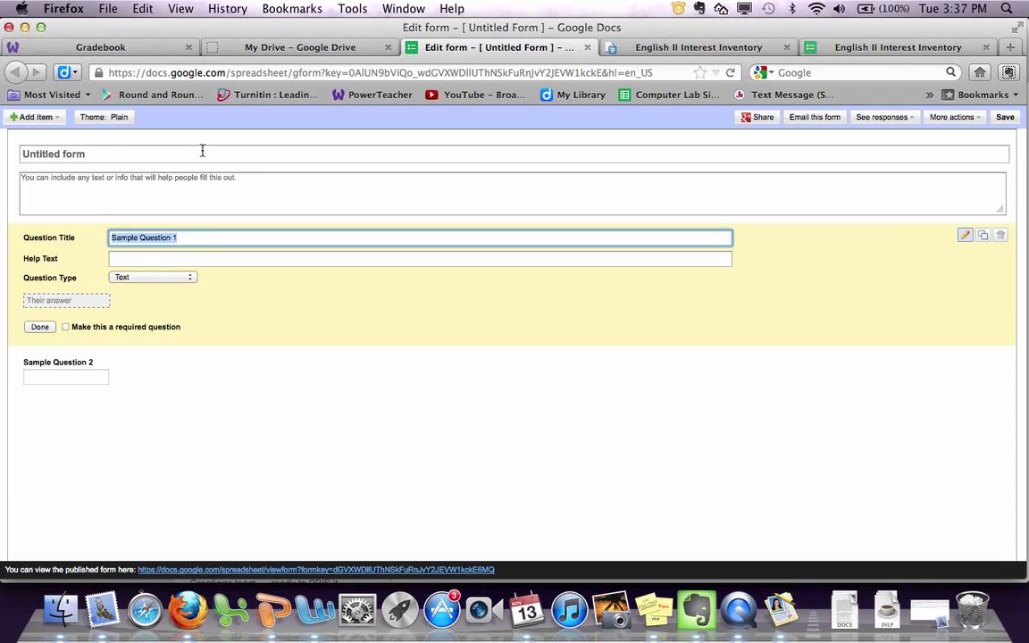
# Replace the untitled form's title with "English Interest Inventory"
pyautogui.click(100, 154)
pyautogui.doubleClick(74, 155)
pyautogui.moveTo(73, 154); pyautogui.dragTo(28, 157)
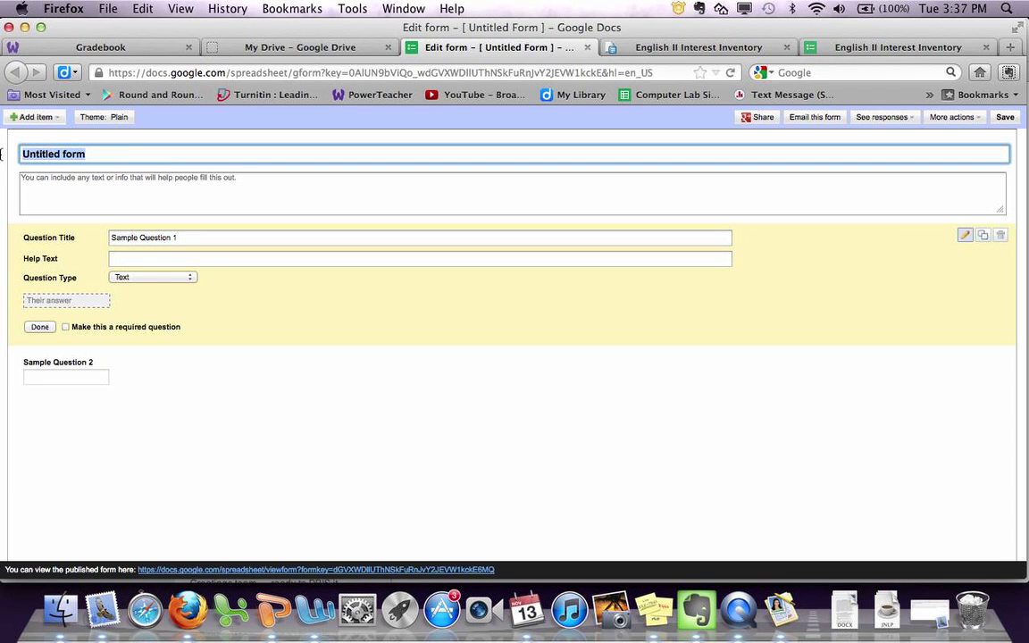
pyautogui.write('English Interest')
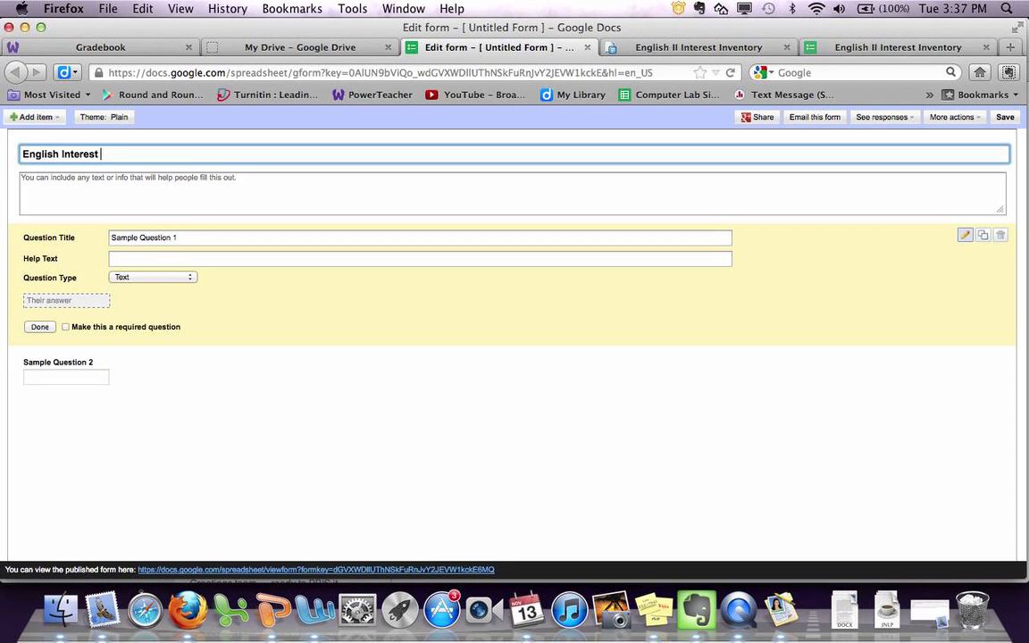
pyautogui.write(' Inventory')
pyautogui.press('Tab')
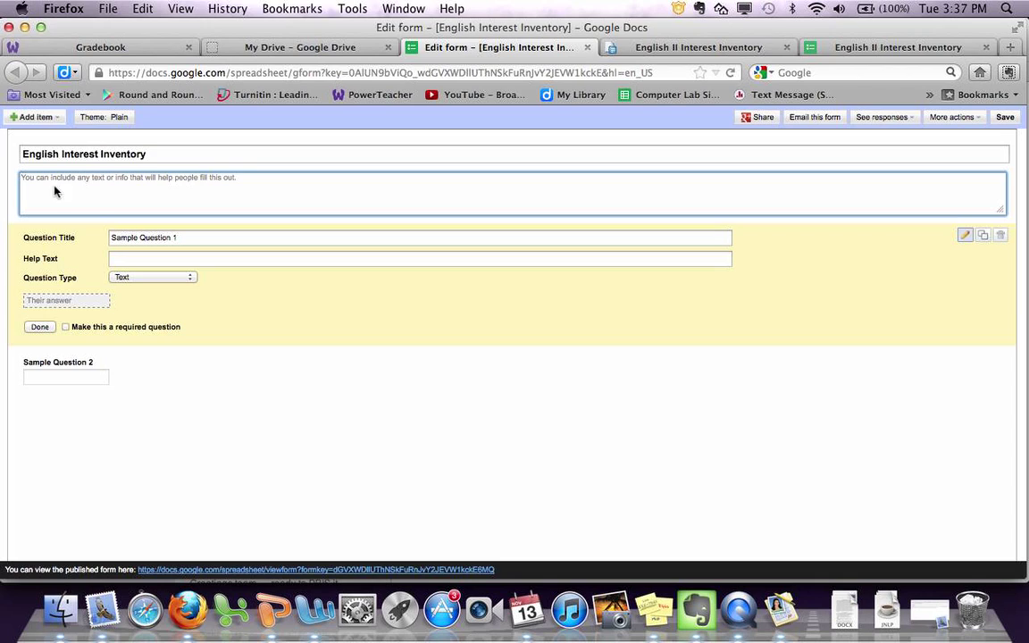
# Title the first question "1. What do you enjoy to read?" with the help text "This could be twitter posts, CNN.com,"
pyautogui.click(201, 239)
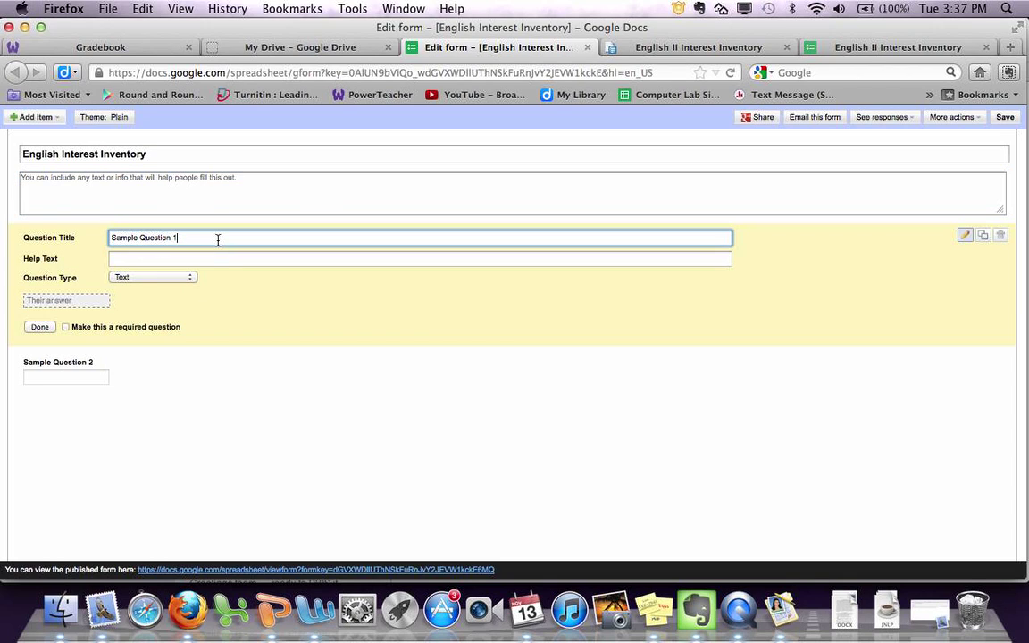
pyautogui.moveTo(198, 237); pyautogui.dragTo(67, 237)
pyautogui.write('1. What do you enjoy to read?')
pyautogui.click(175, 259)
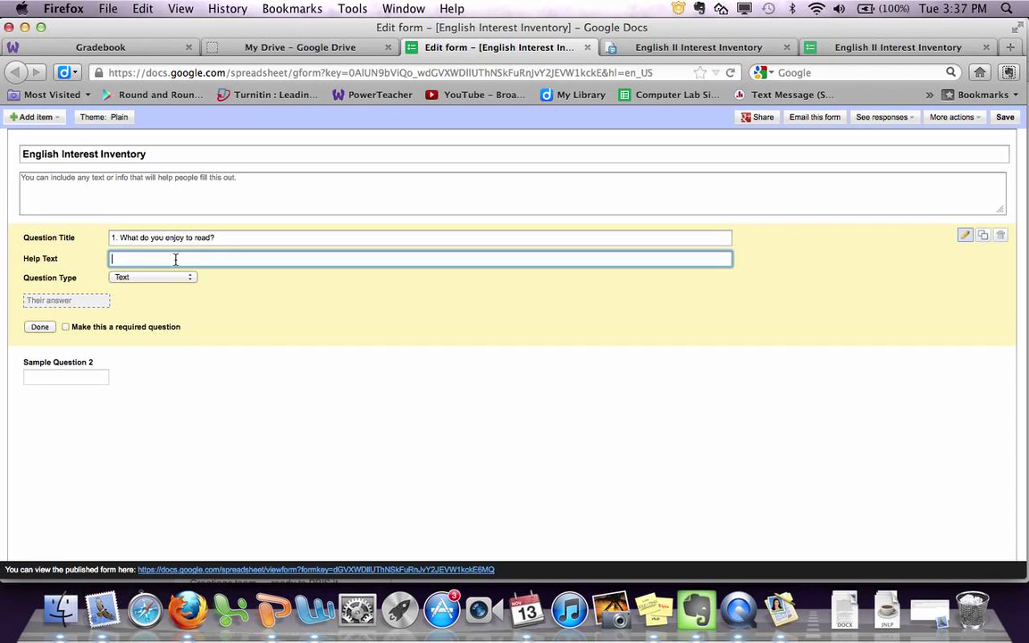
pyautogui.write('T')
# Set the first question's type to Paragraph text and make it a required question
pyautogui.click(157, 279)
pyautogui.click(156, 299)
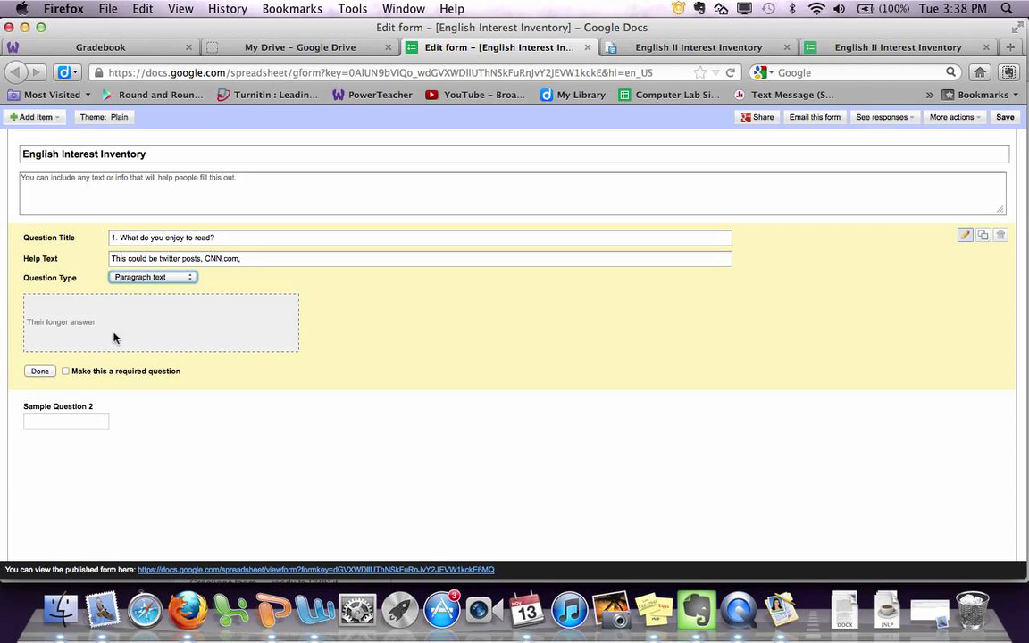
pyautogui.click(66, 372)
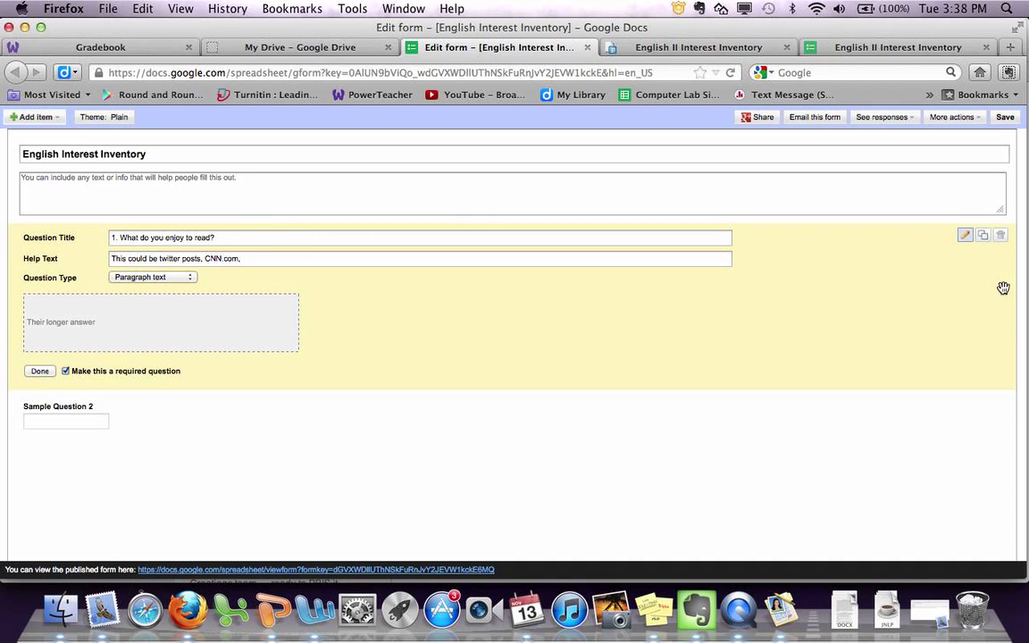
# Duplicate the first question and reword the copy as "2. What motivates you to read?" with empty help text
pyautogui.click(984, 236)
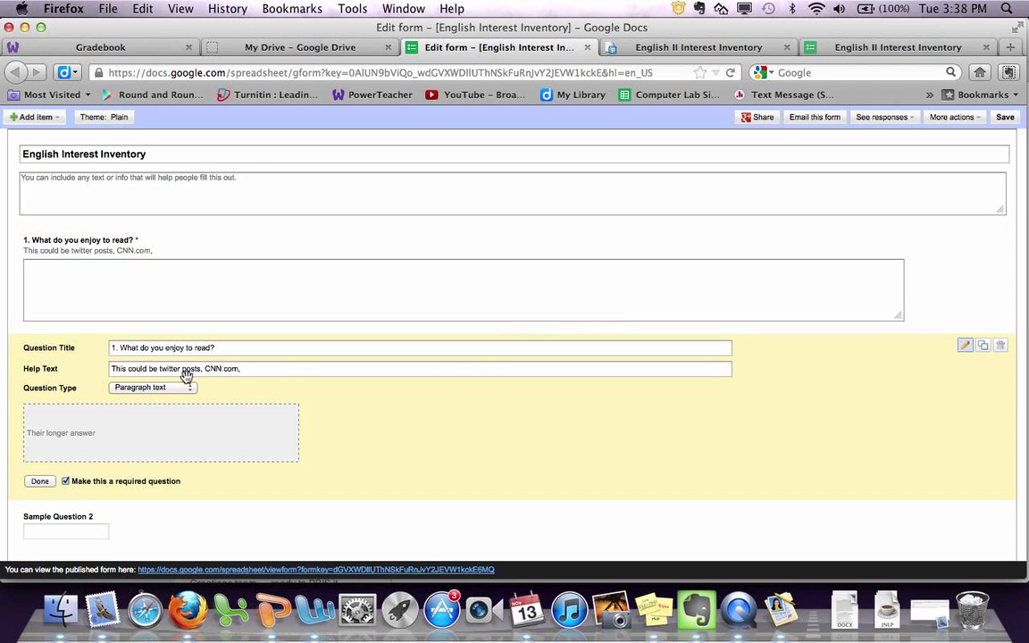
pyautogui.moveTo(119, 349); pyautogui.dragTo(104, 314)
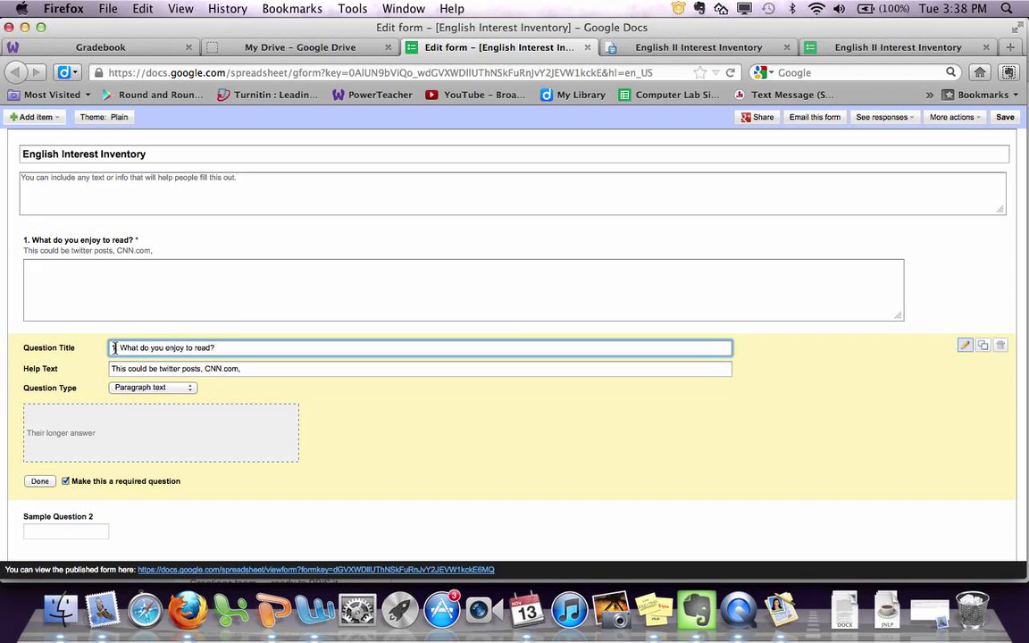
pyautogui.write('2')
pyautogui.moveTo(253, 349); pyautogui.dragTo(122, 348)
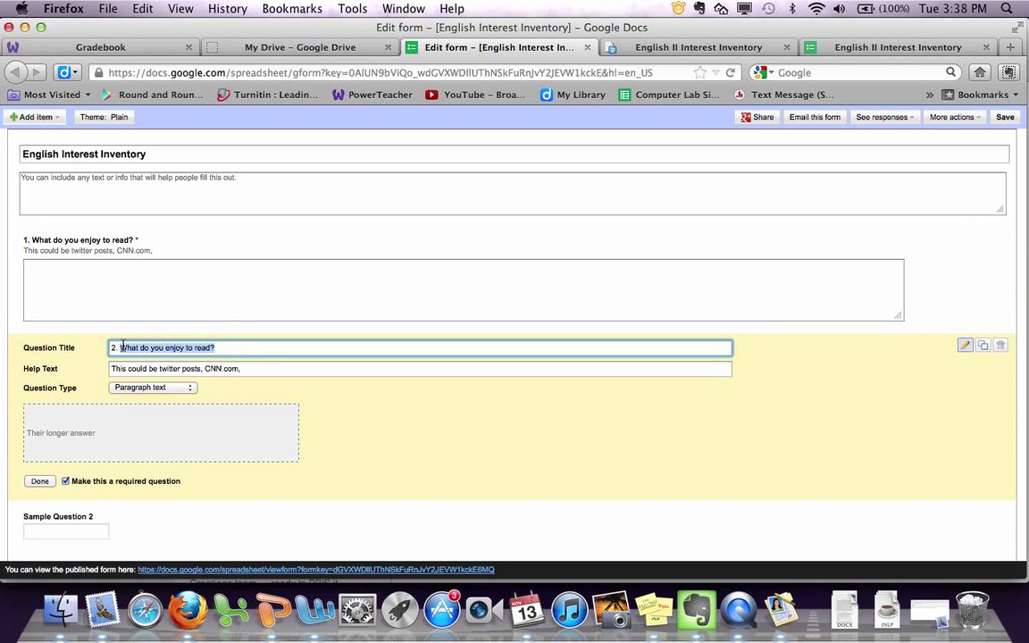
pyautogui.write('What')
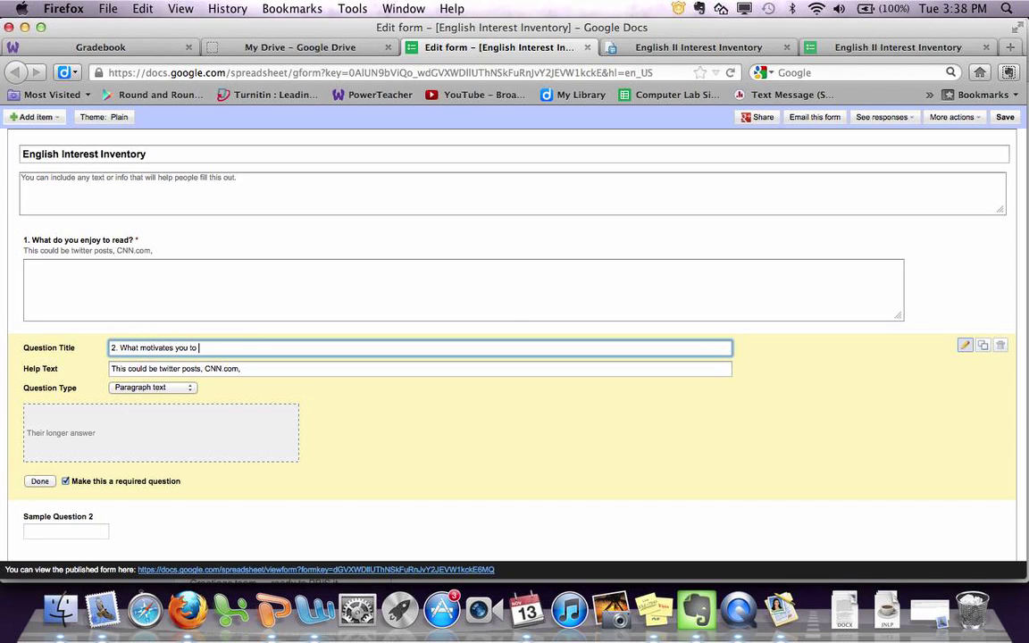
pyautogui.press('Tab')
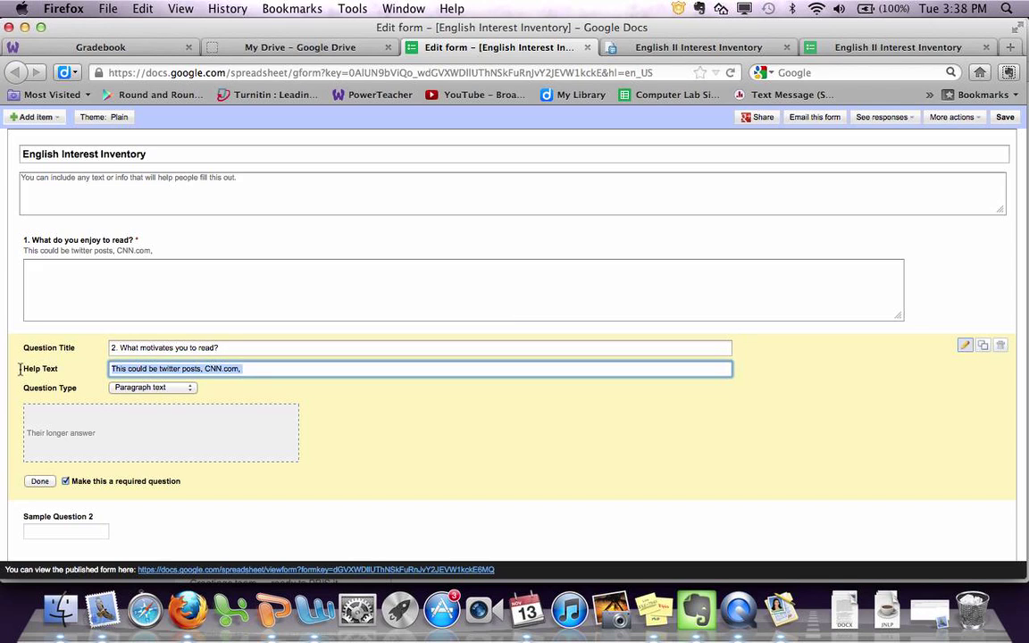
pyautogui.press('BackSpace')
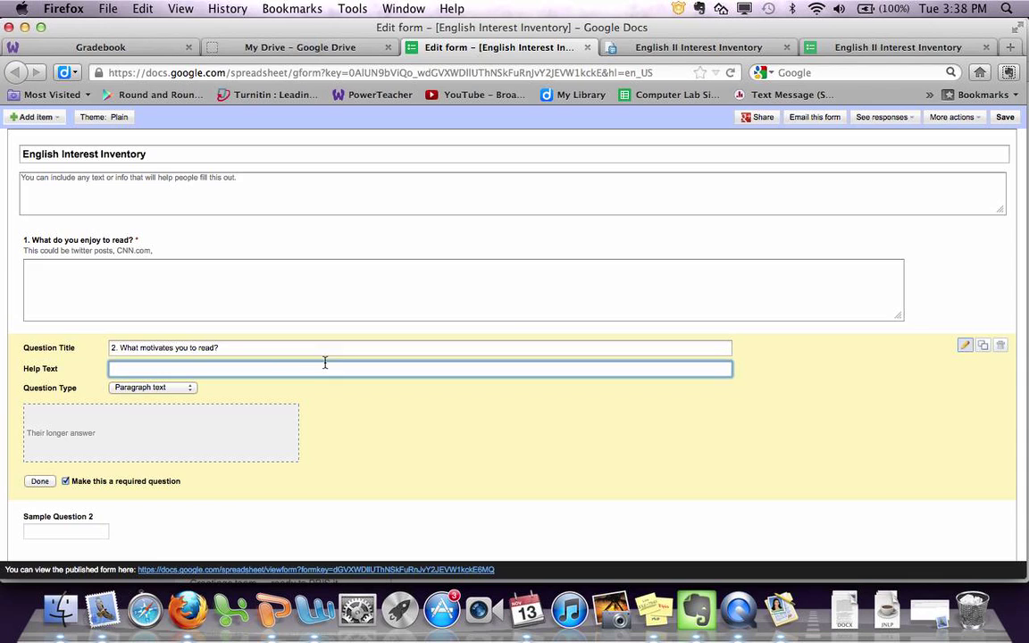
# Add two section headers at the end of the form
pyautogui.click(56, 120)
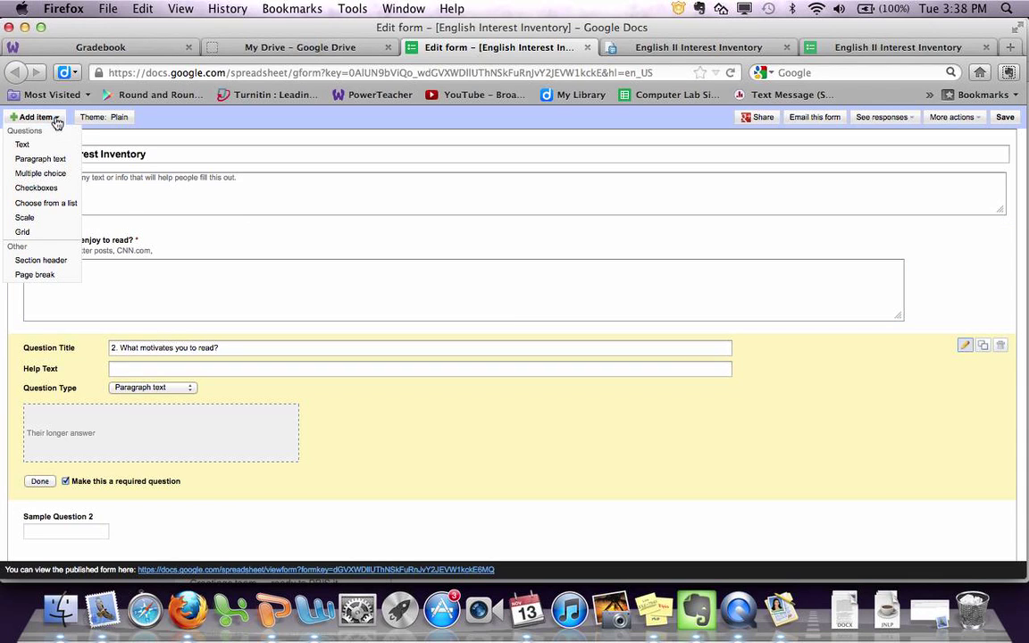
pyautogui.click(40, 260)
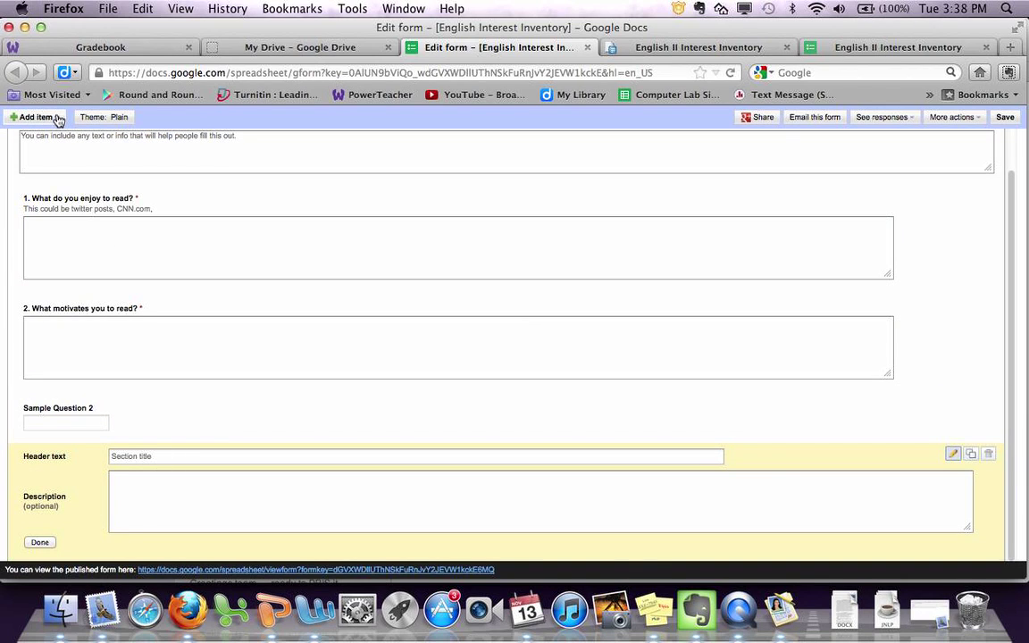
pyautogui.click(56, 117)
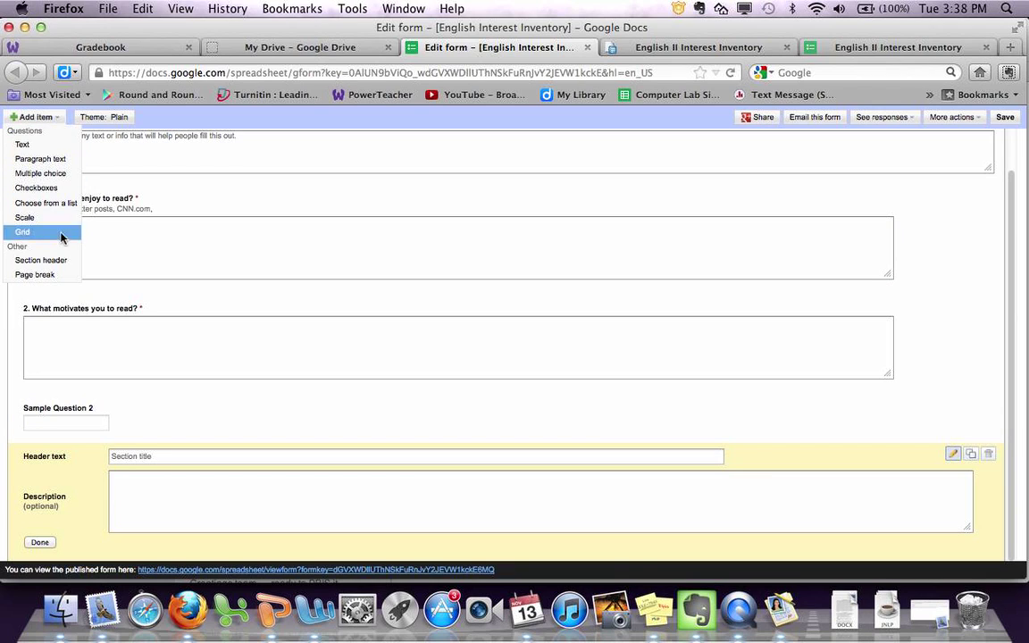
pyautogui.click(55, 261)
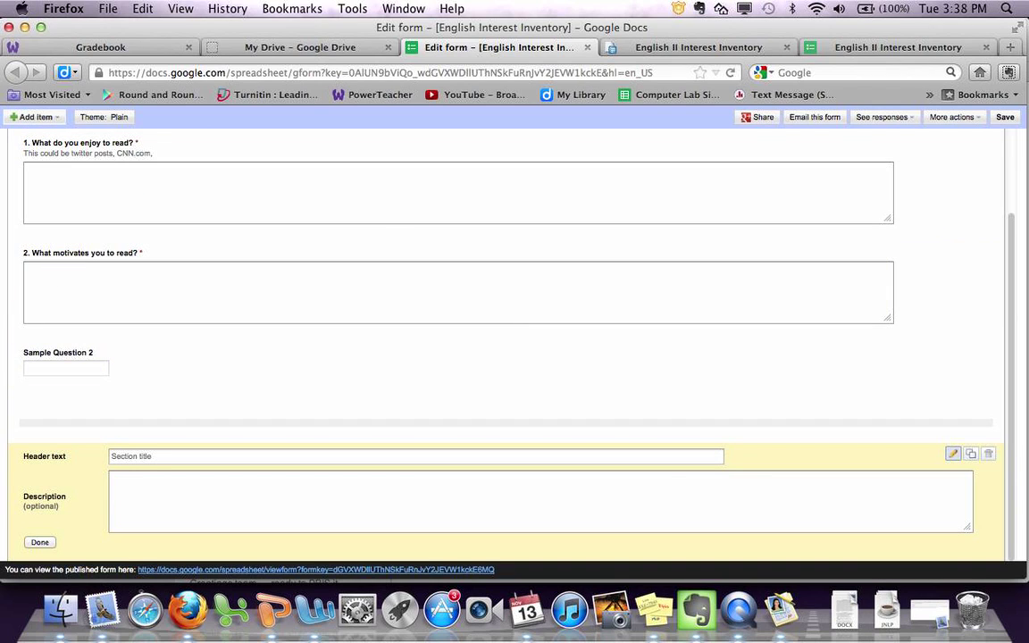
# Title the last section header "Reading Questions" and move it between questions 1 and 2
pyautogui.click(271, 457)
pyautogui.write('Reading Questions')
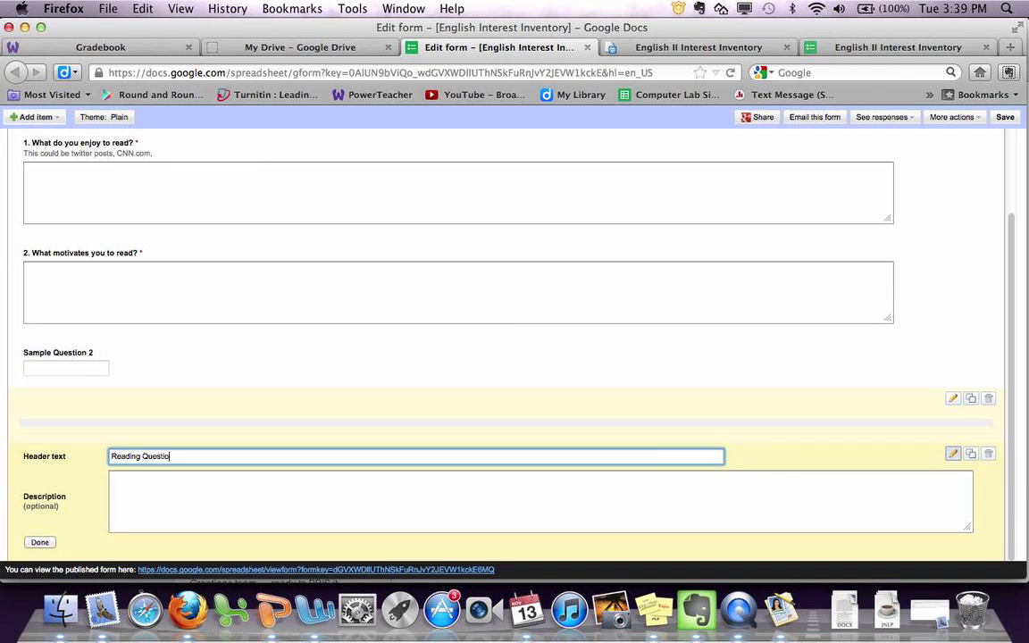
pyautogui.click(39, 542)
pyautogui.moveTo(54, 523); pyautogui.dragTo(117, 306)
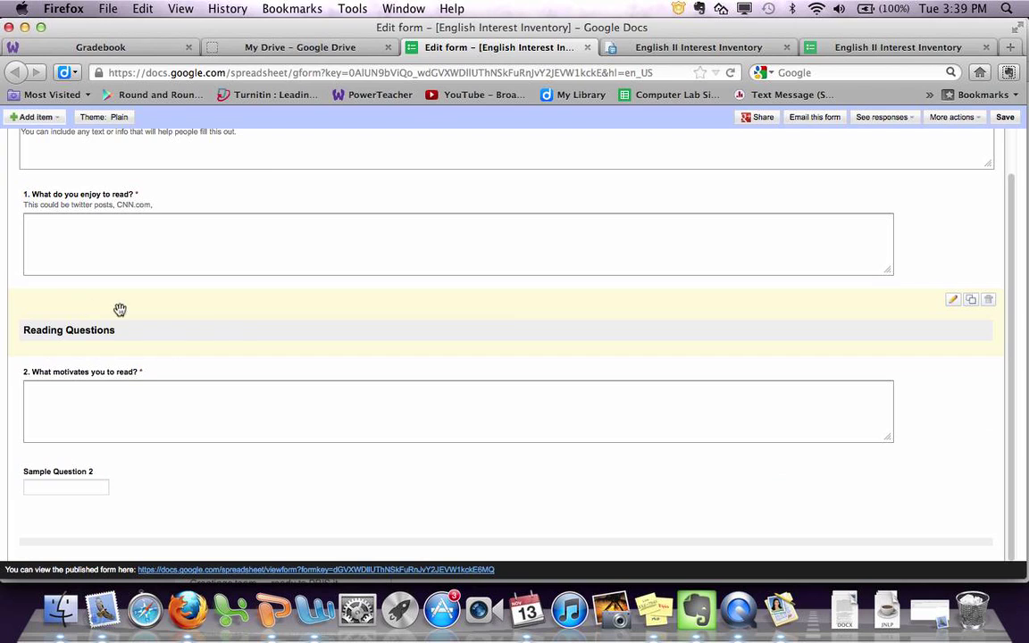
pyautogui.scroll(1, 230, 335)
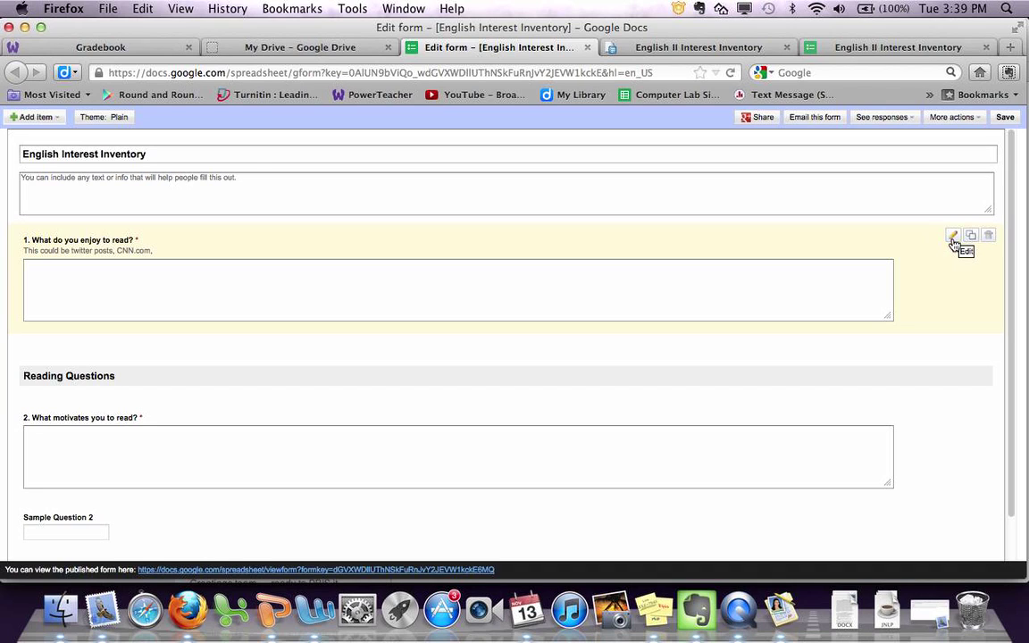
# Review the editable settings of question 1 and close them without making changes
pyautogui.click(953, 235)
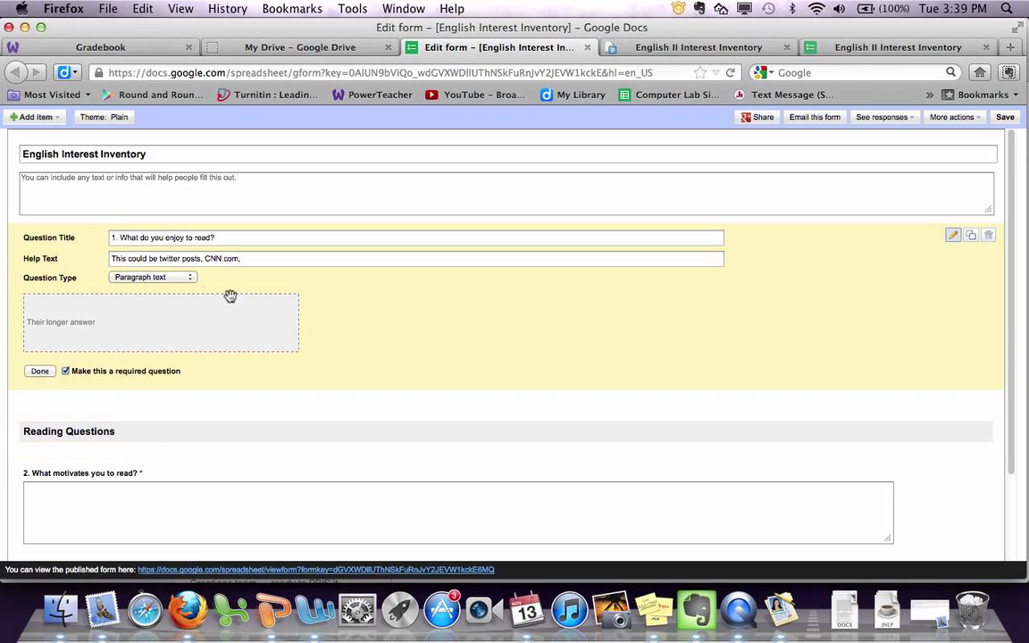
pyautogui.click(40, 371)
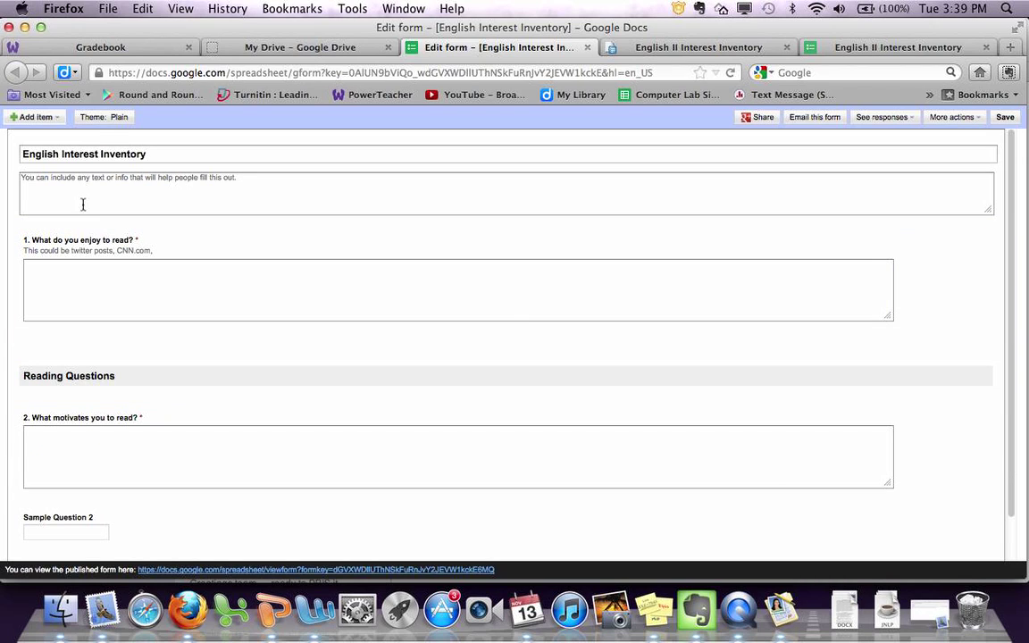
# Preview the Books Classic theme on the form and apply it
pyautogui.click(104, 116)
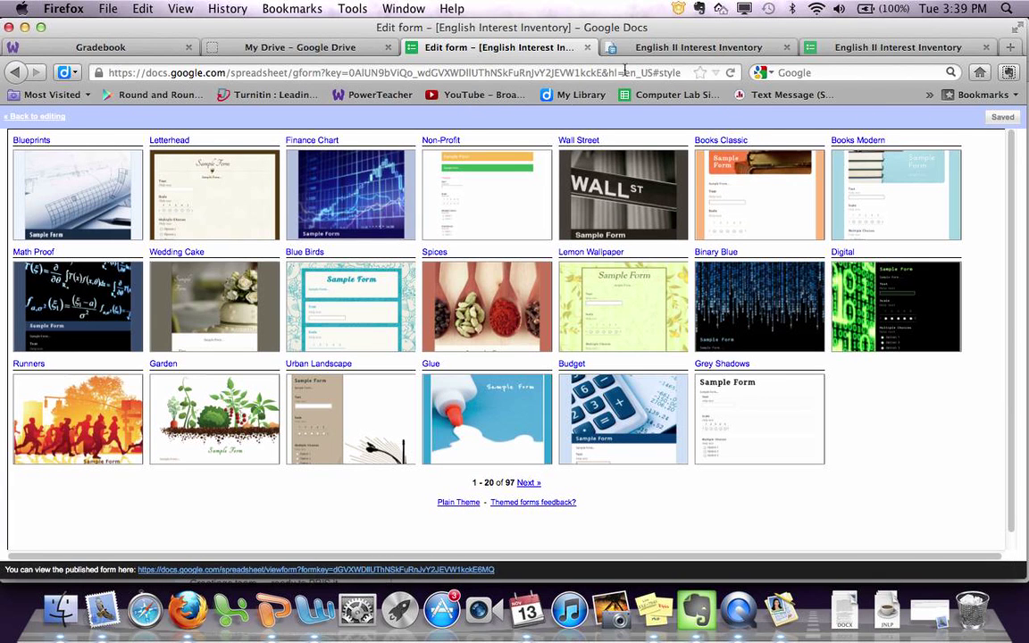
pyautogui.click(750, 170)
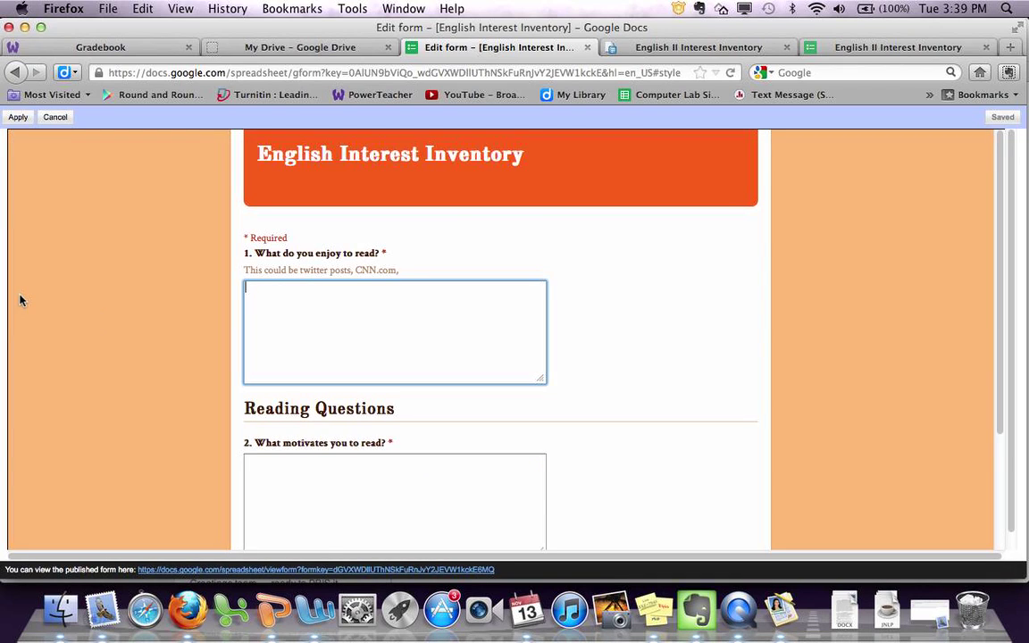
pyautogui.scroll(-1, 4, 156)
pyautogui.click(17, 121)
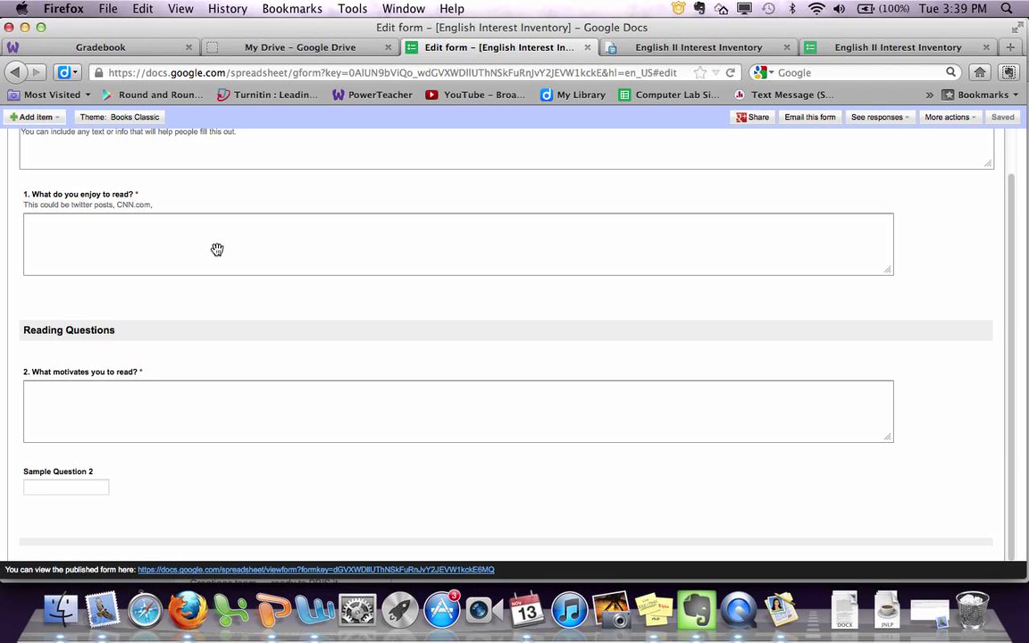
pyautogui.scroll(2, 217, 249)
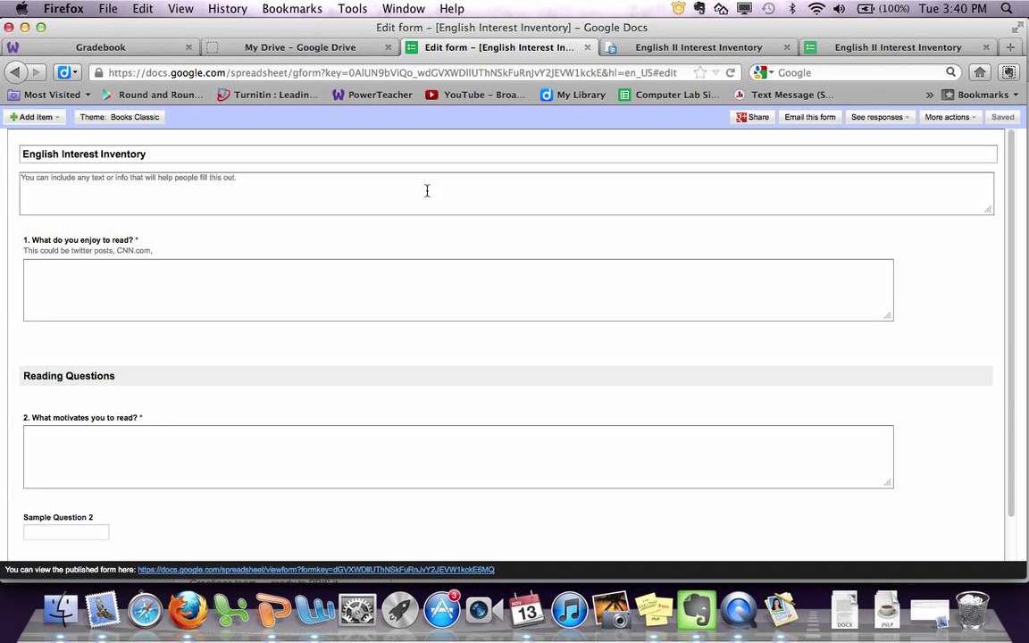
pyautogui.scroll(-1, 306, 228)
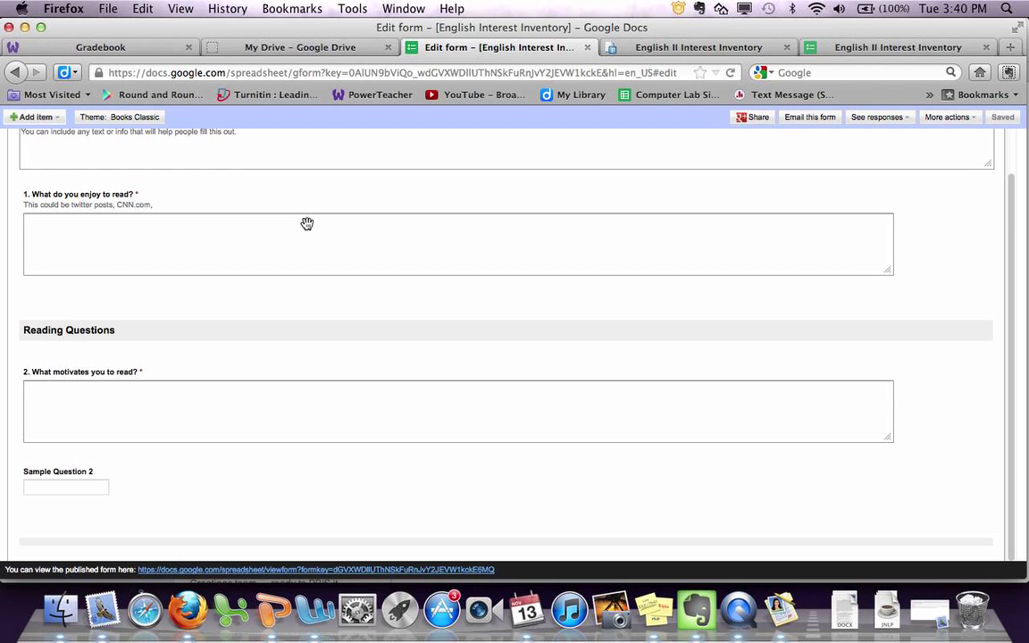
pyautogui.scroll(1, 306, 223)
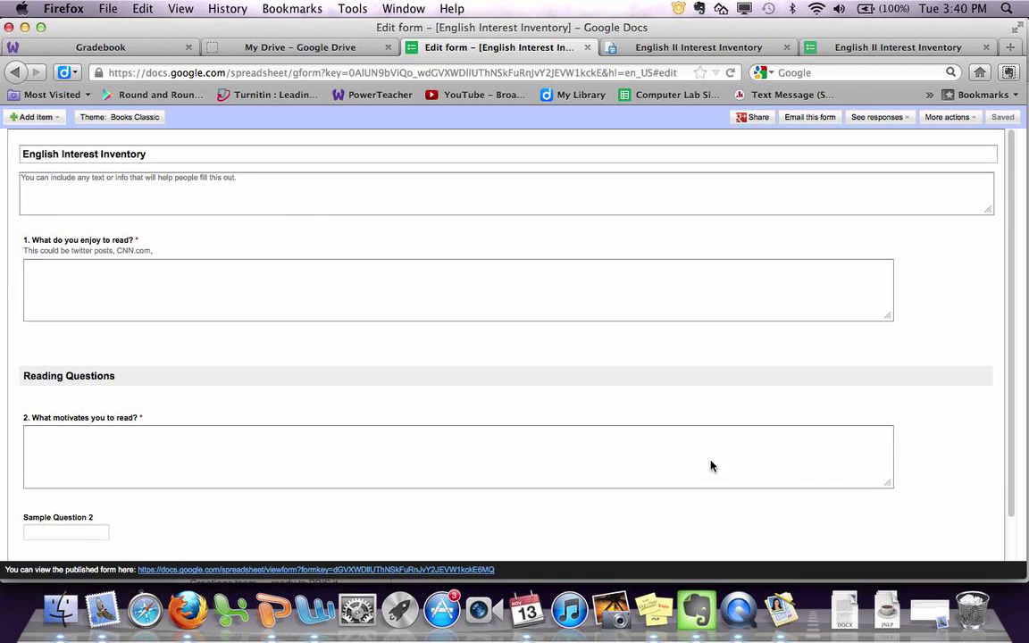